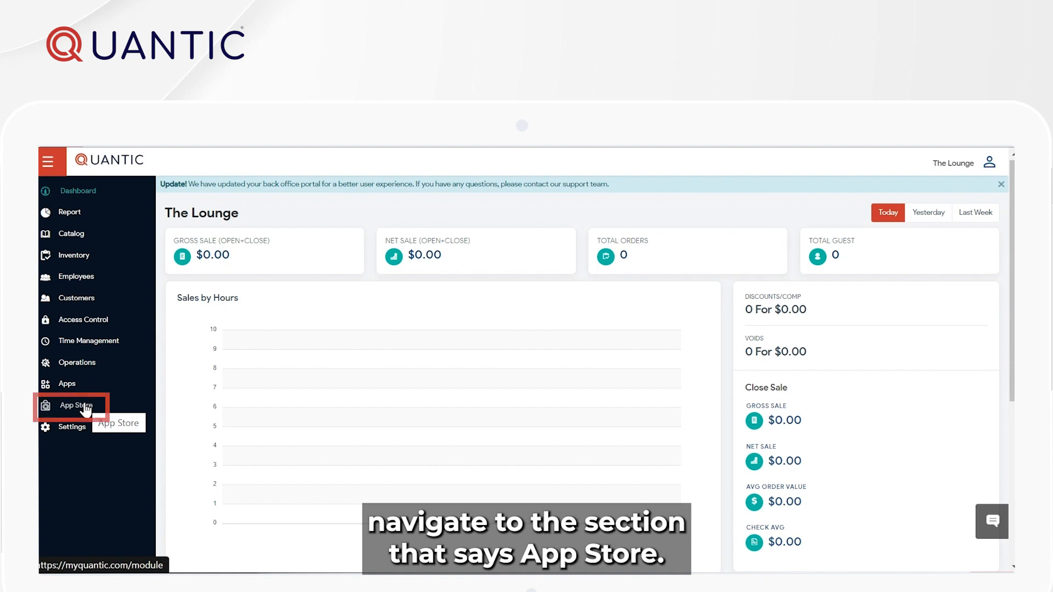
- Open the QuickBooks Online setup from the third-party apps in the App Store
click(85, 409)
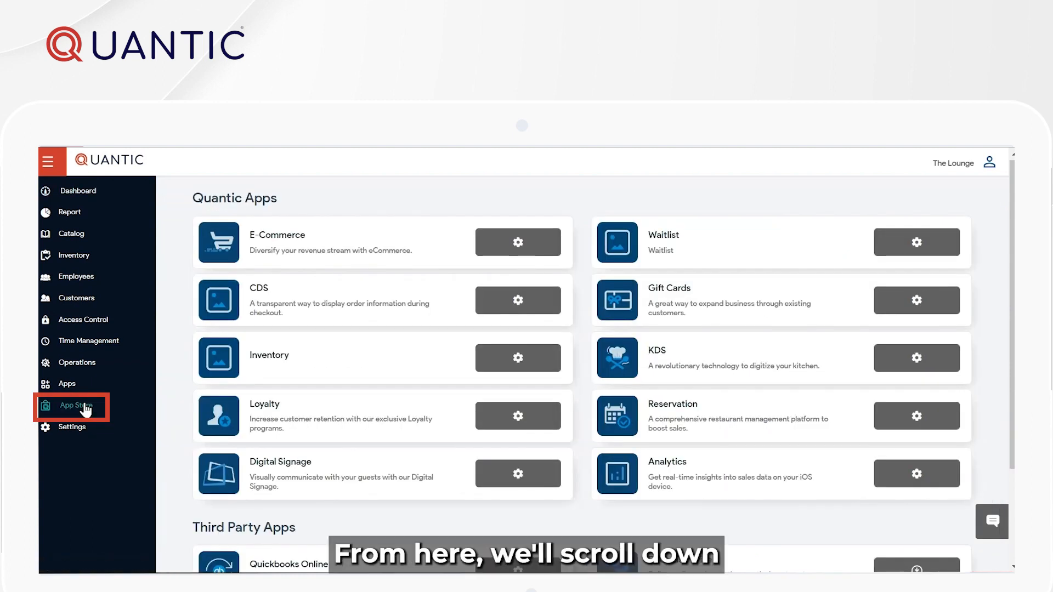
scroll(456, 382, down, 2)
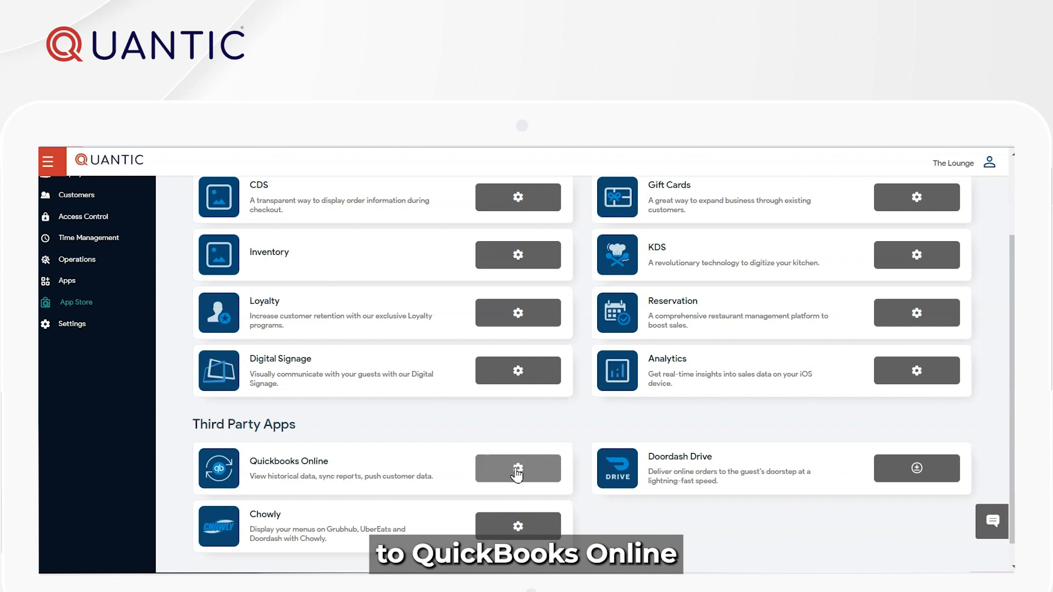
click(517, 472)
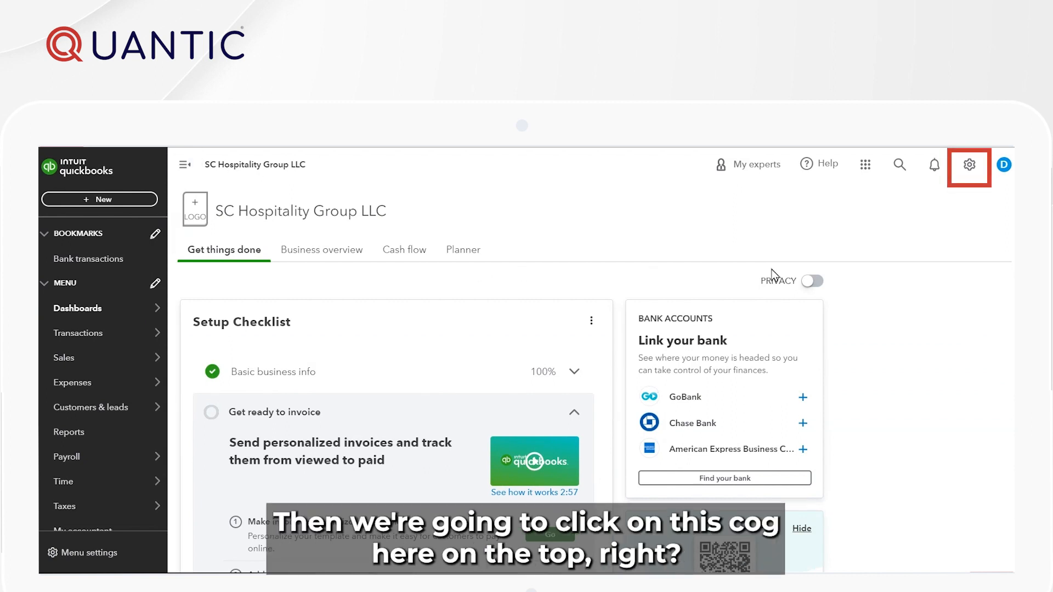
- Switch to QuickBooks and copy the Company ID from the subscriptions and billing page into the Company ID field of the QuickBooks Online setup
click(969, 171)
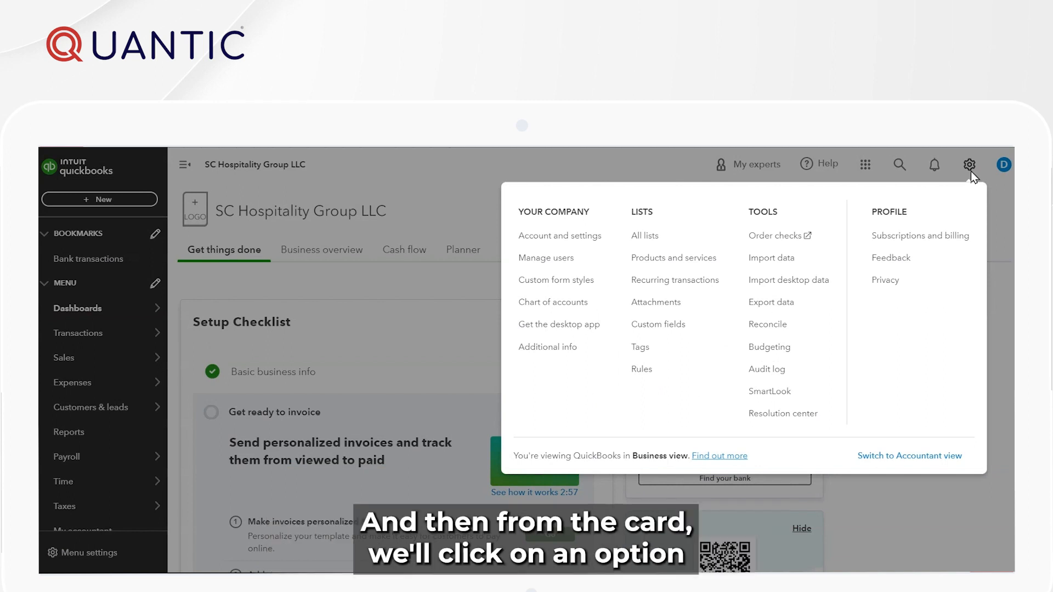
click(932, 240)
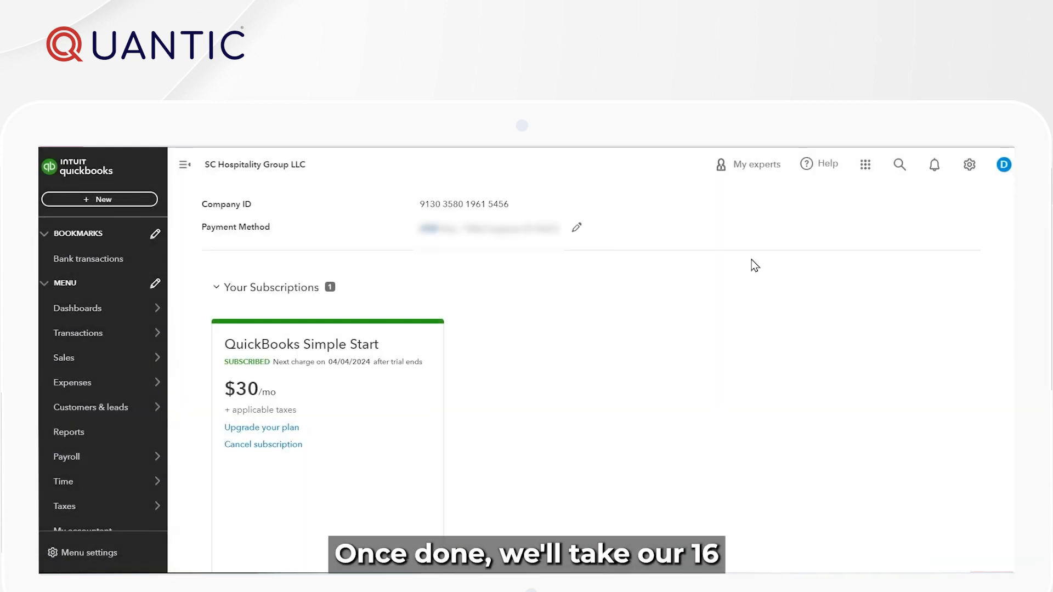
drag(423, 214, 473, 216)
click(480, 205)
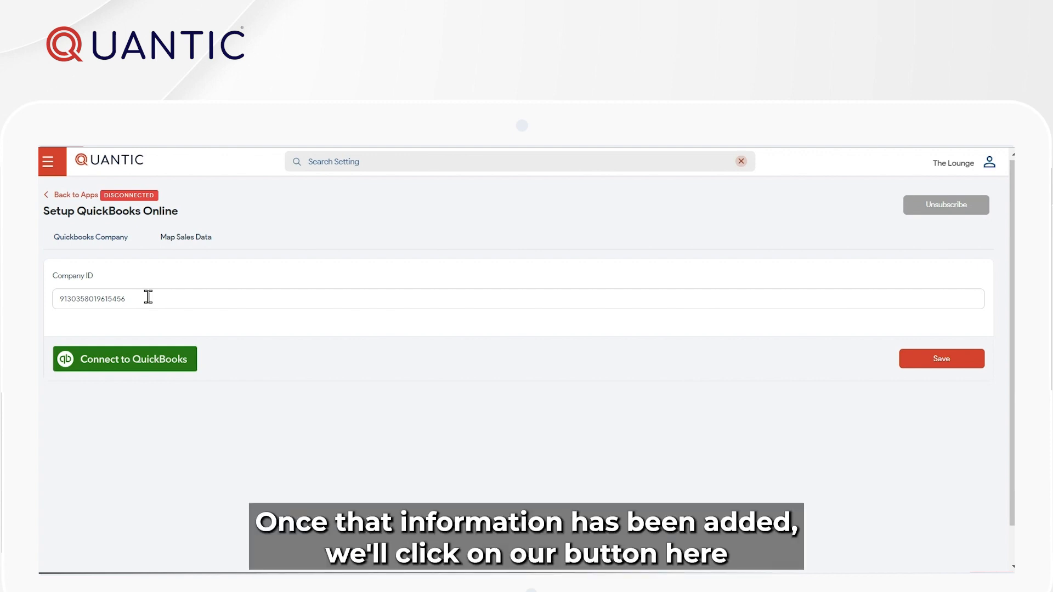
- Connect the QuickBooks Online setup to QuickBooks and authorize QSync to share data with SC Hospitality Group LLC
click(127, 369)
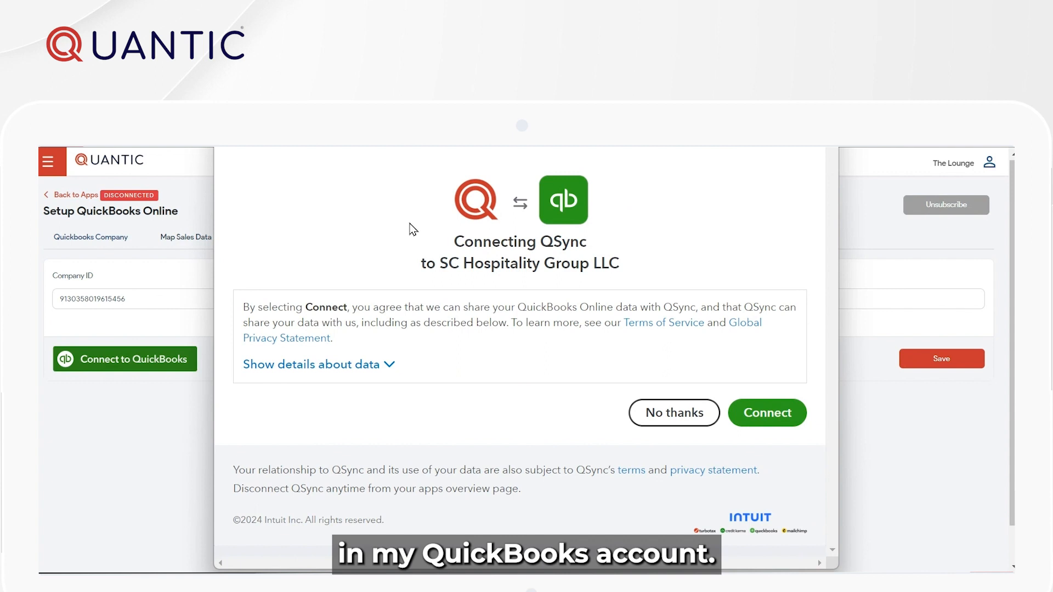
click(770, 412)
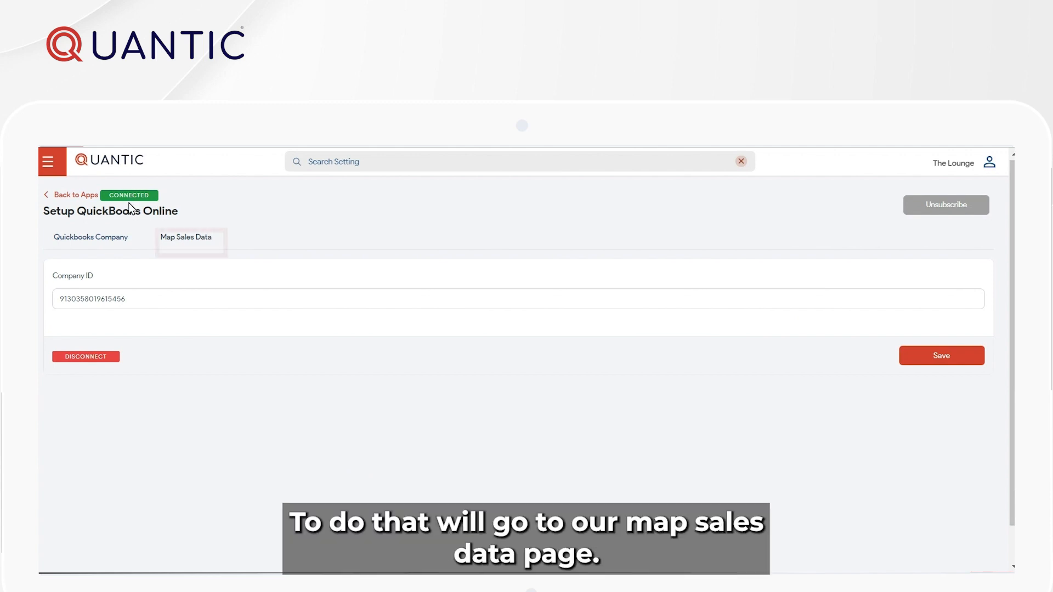
- Open the sales data mapping and keep POS Sales as the default QuickBooks customer
click(192, 243)
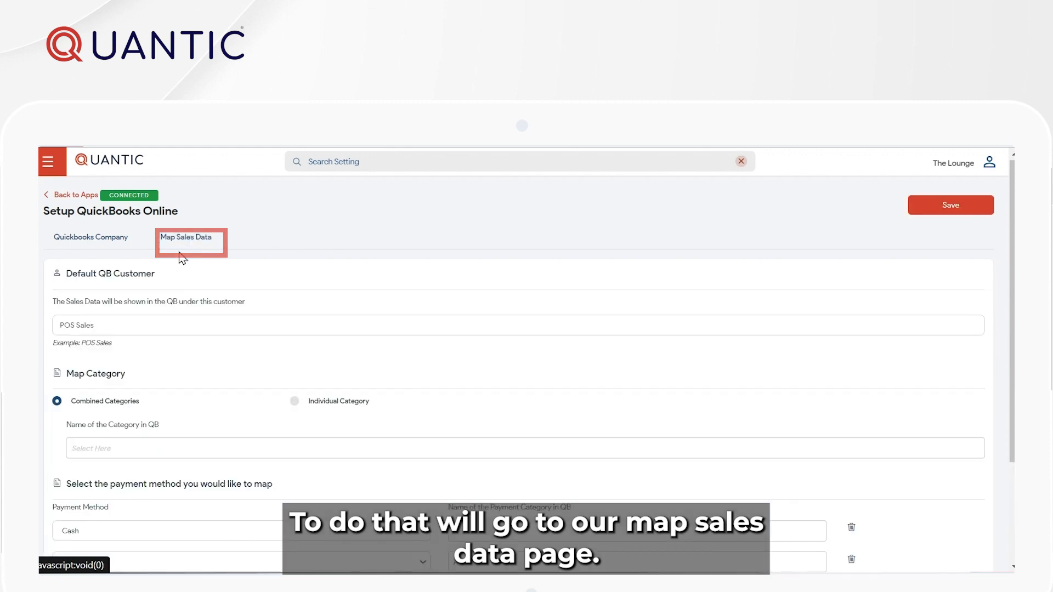
click(134, 325)
drag(134, 326, 60, 324)
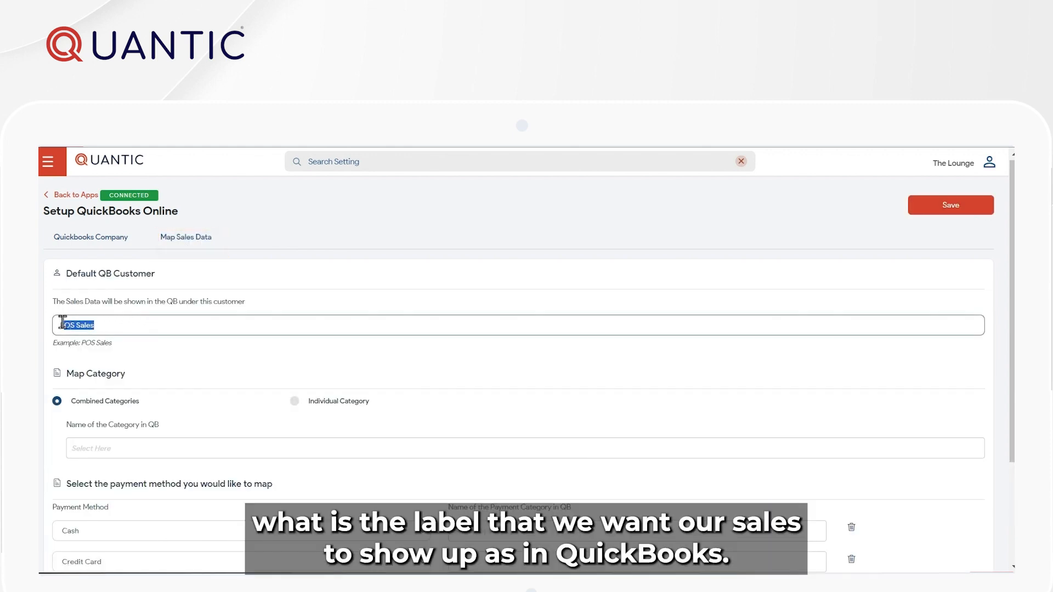
click(105, 321)
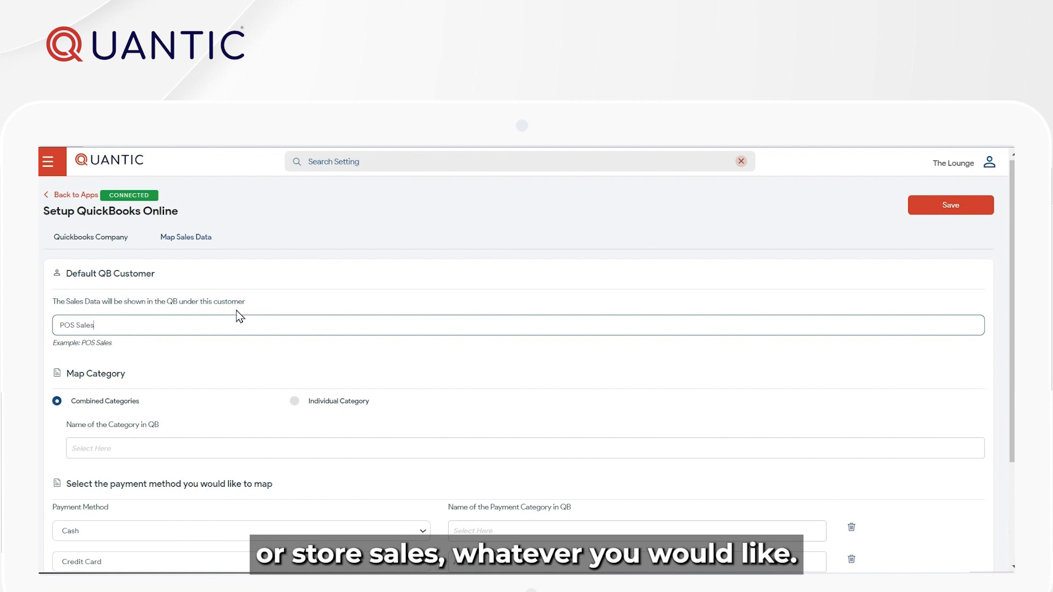
- Switch category mapping to Individual Category and map Beer to a newly created QuickBooks category named Alcohol
scroll(225, 244, down, 3)
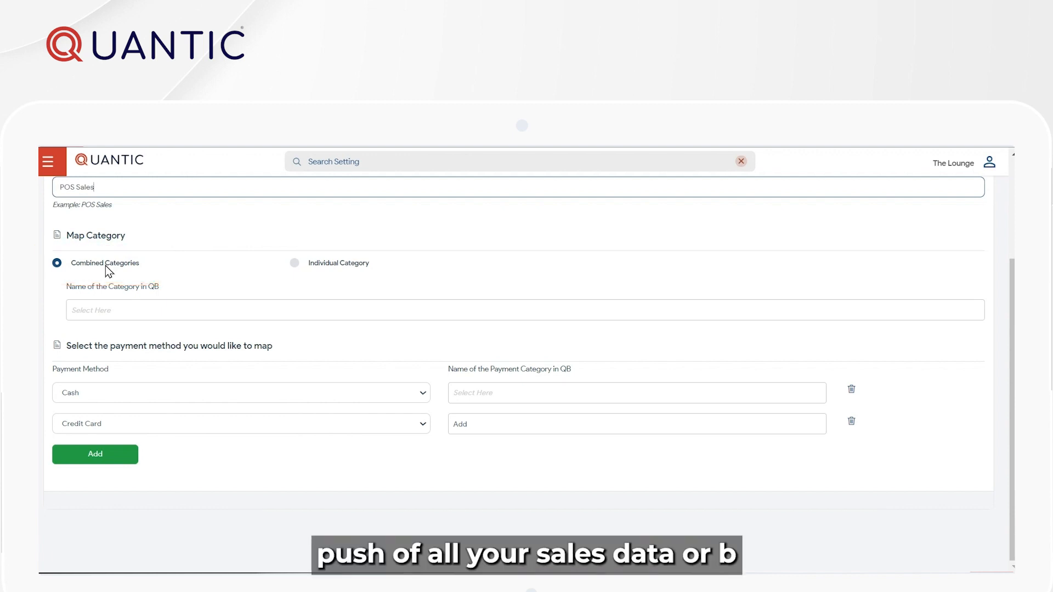
click(293, 267)
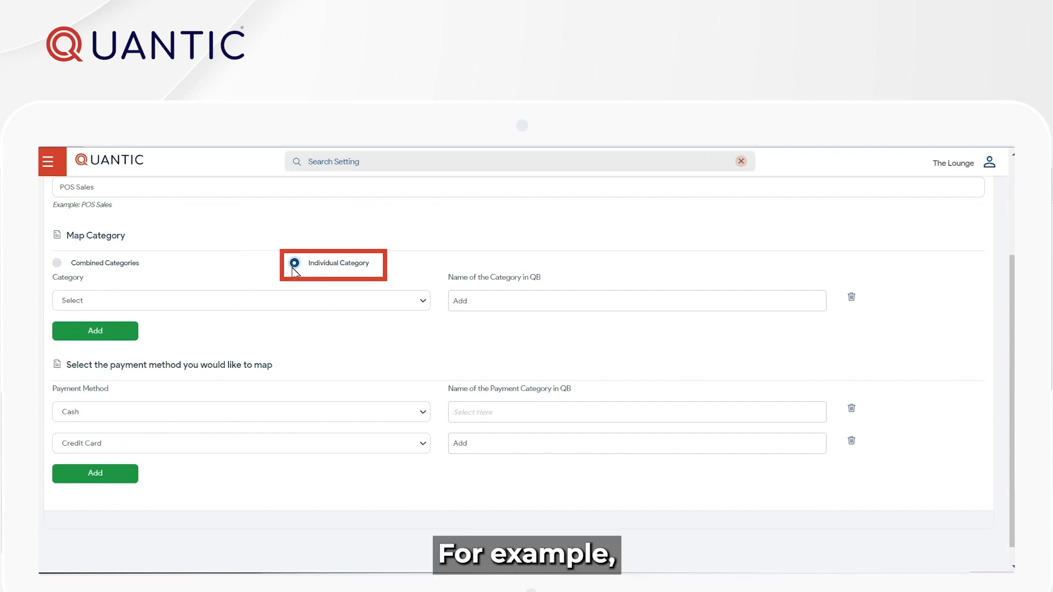
click(188, 306)
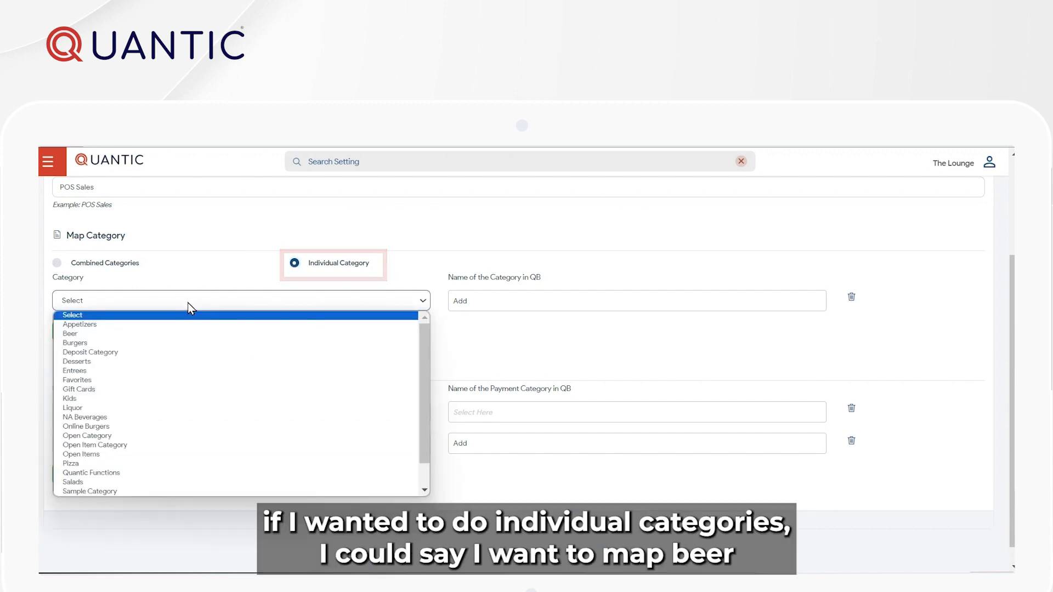
click(156, 339)
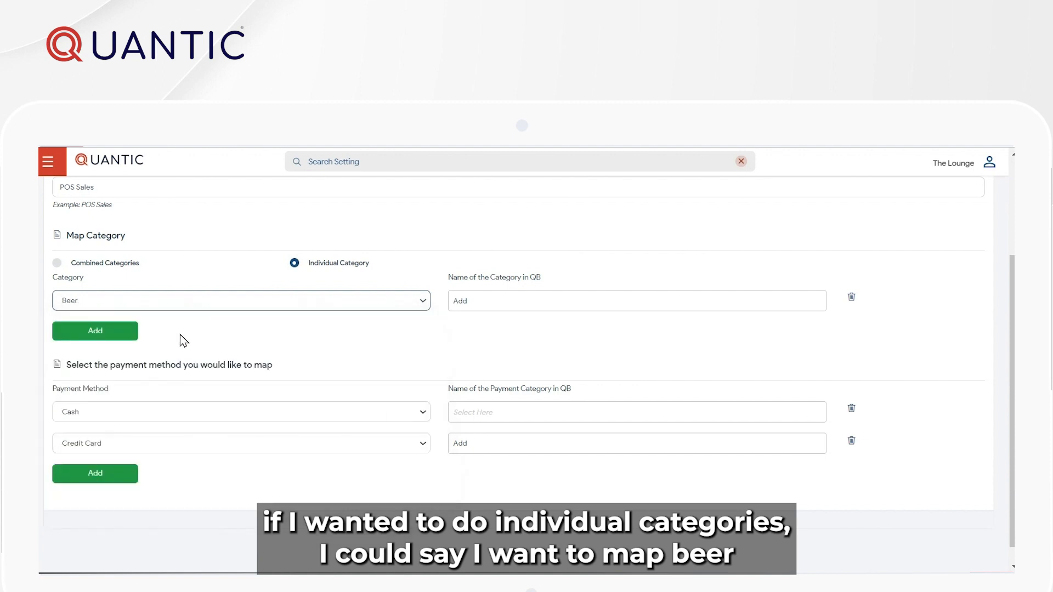
click(485, 301)
click(472, 325)
click(367, 274)
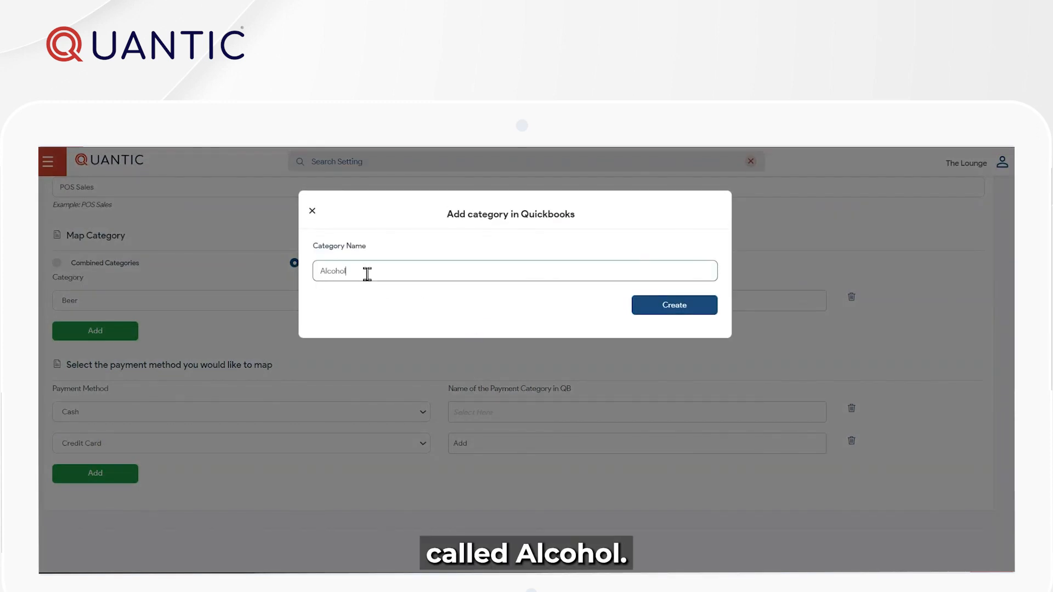
click(673, 308)
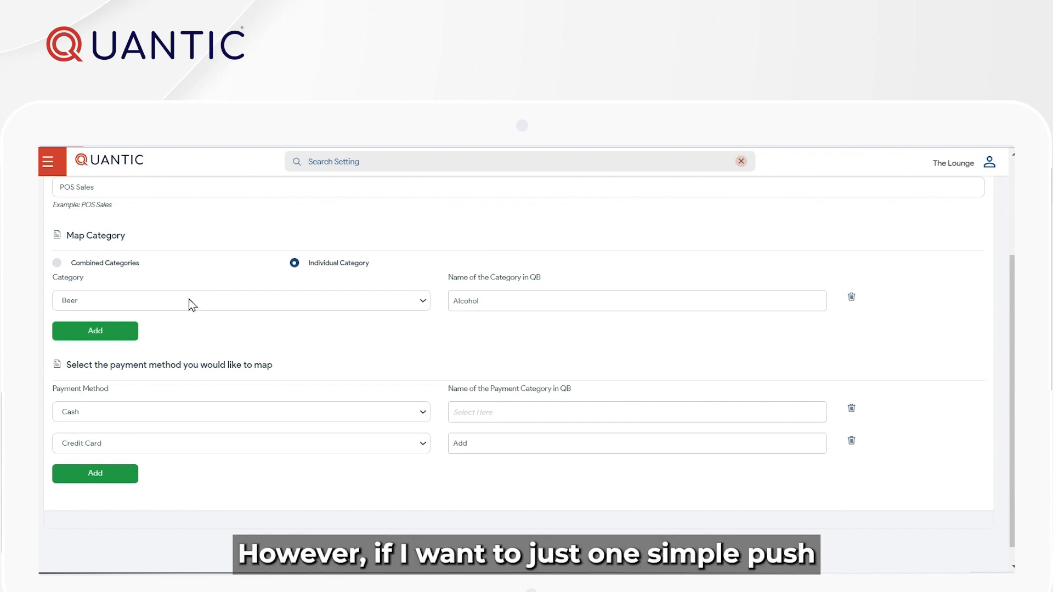
- Switch category mapping to Combined Categories and assign a newly created QuickBooks category named Sales
click(57, 263)
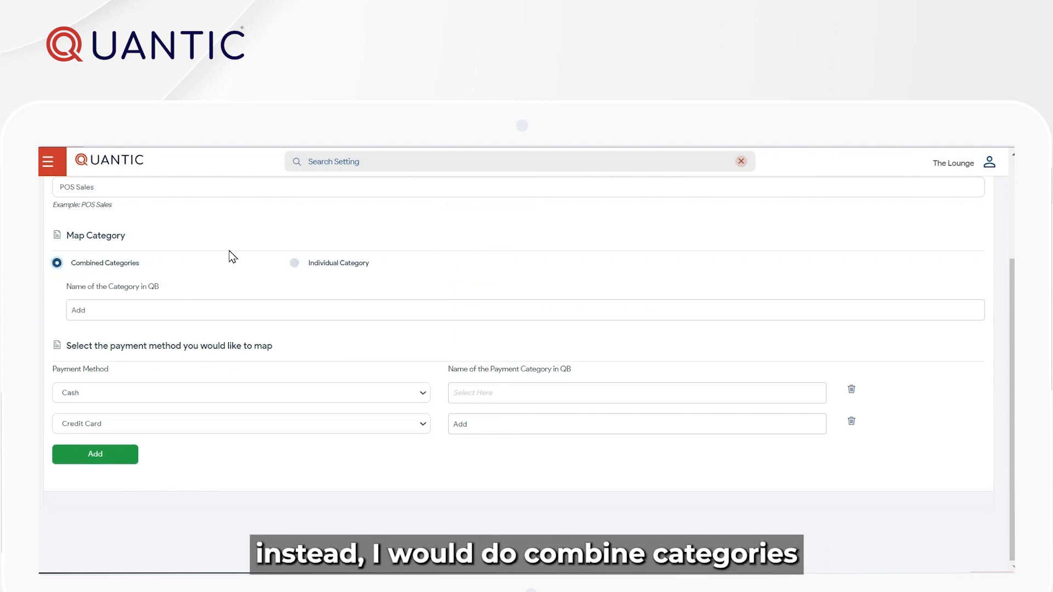
click(233, 310)
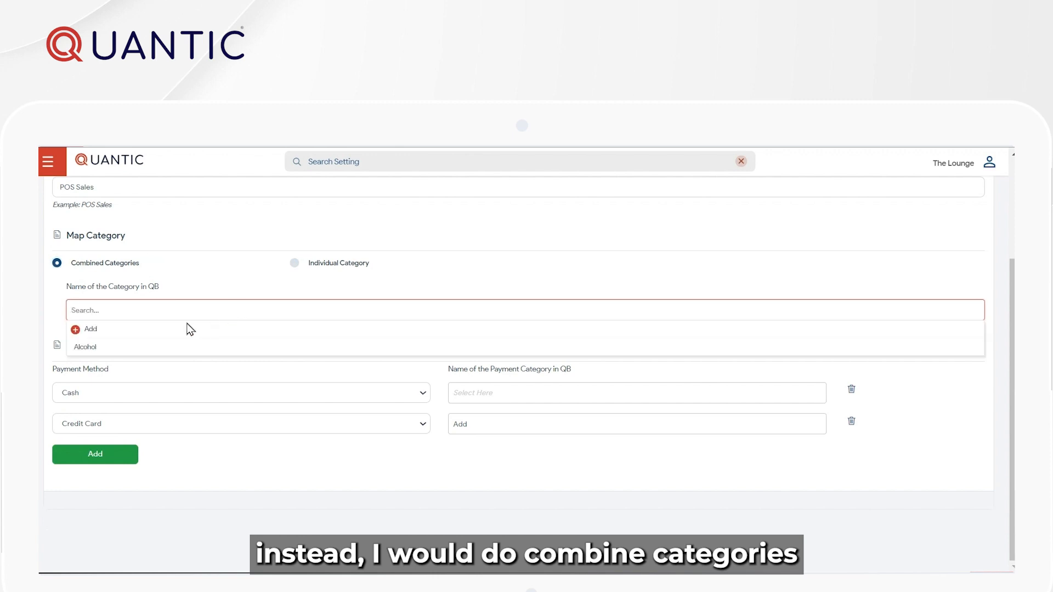
click(139, 332)
click(424, 272)
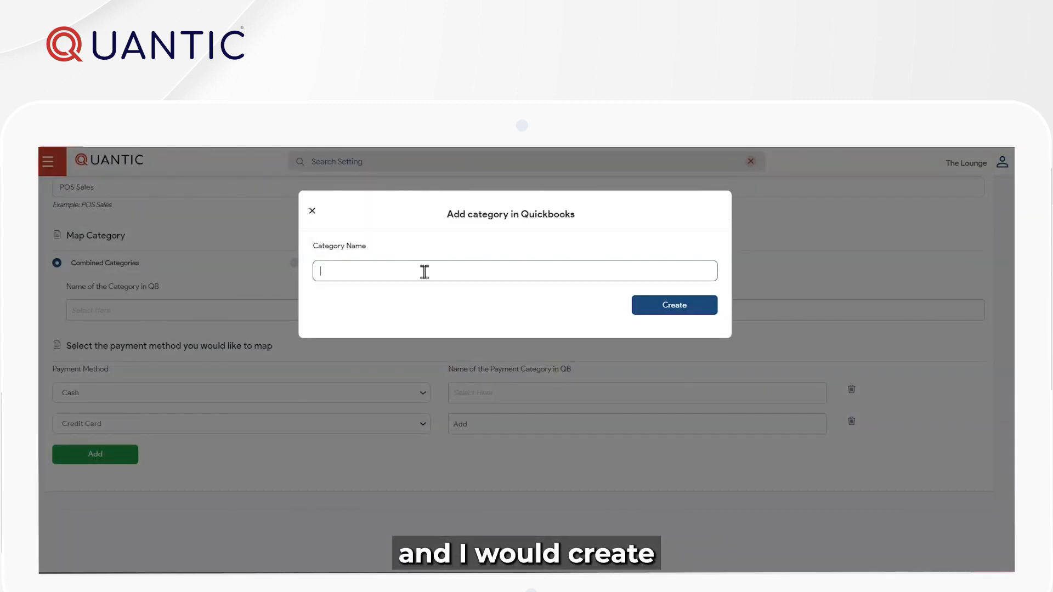
text(Sales)
click(665, 313)
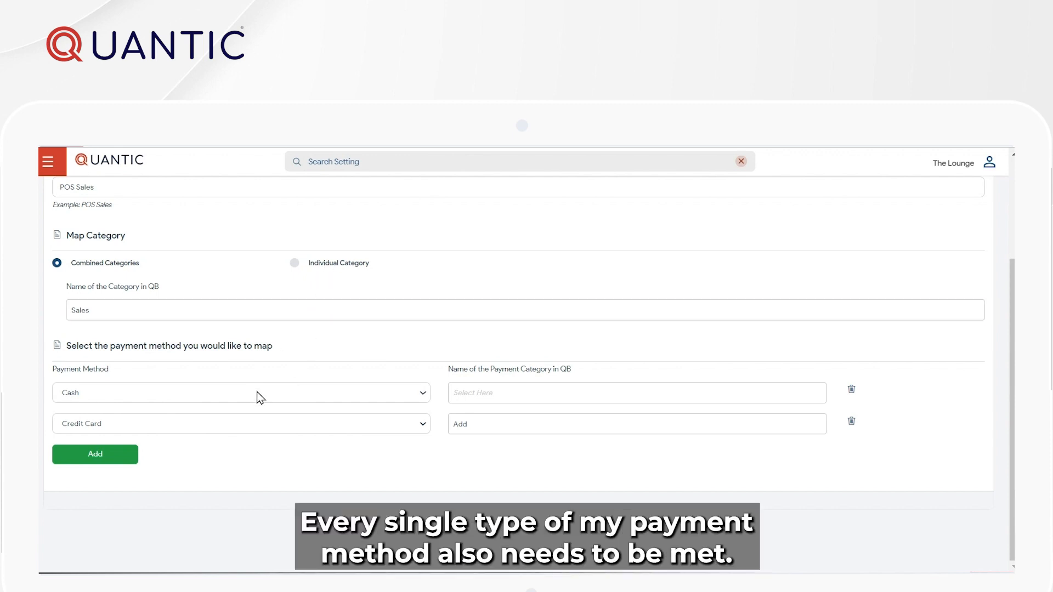
- Create a QuickBooks payment category named Cash for the Cash payment method
click(519, 392)
click(473, 412)
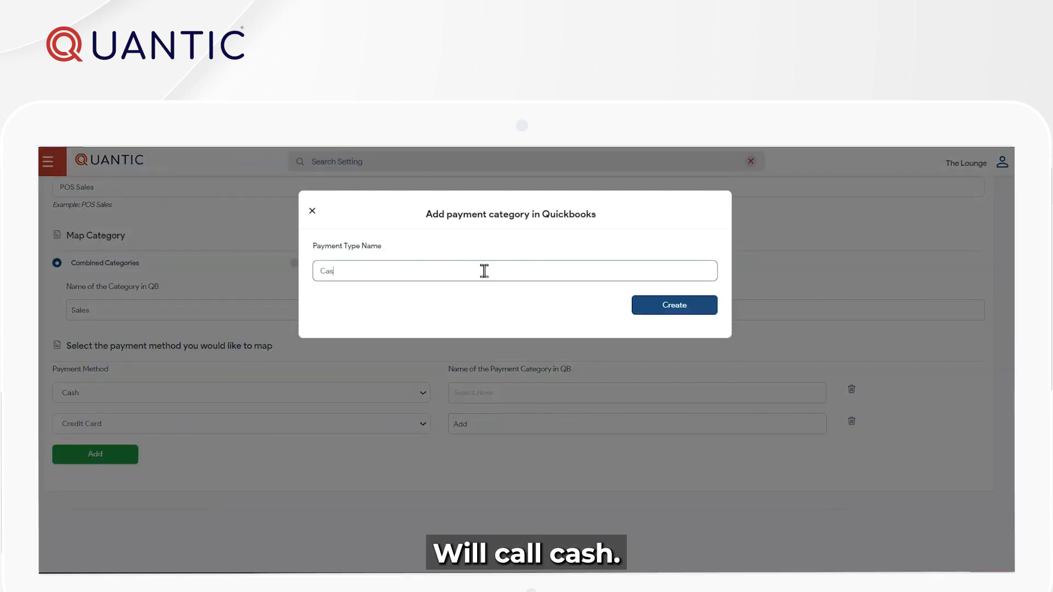
click(666, 312)
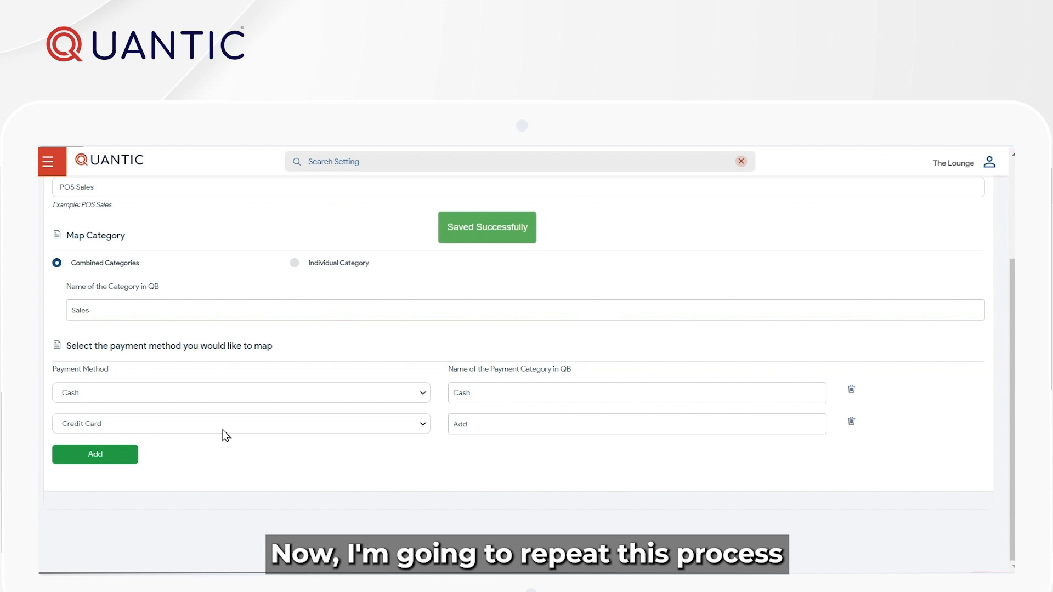
- Map the remaining payment methods, with Credit Card as CC, metisGift as Gift Card, Credit as House Account and the rest under their own names, and save
click(216, 427)
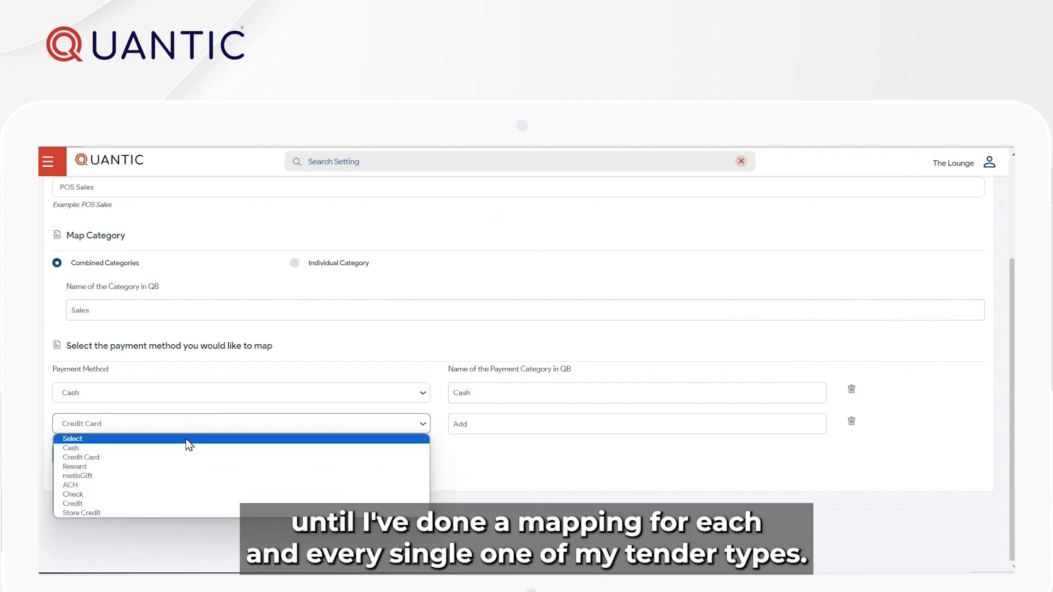
click(482, 465)
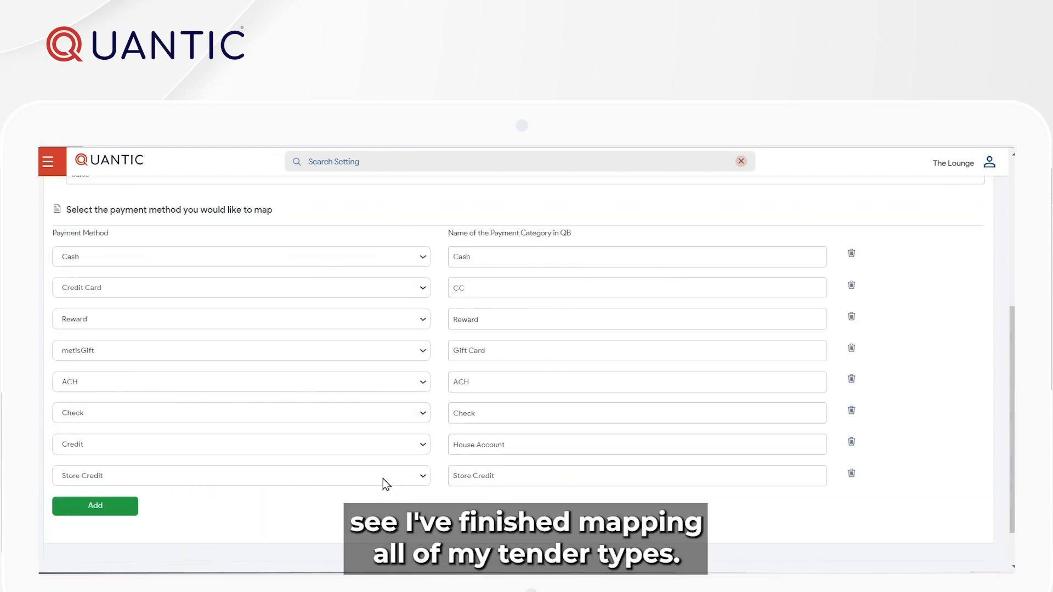
scroll(302, 515, up, 5)
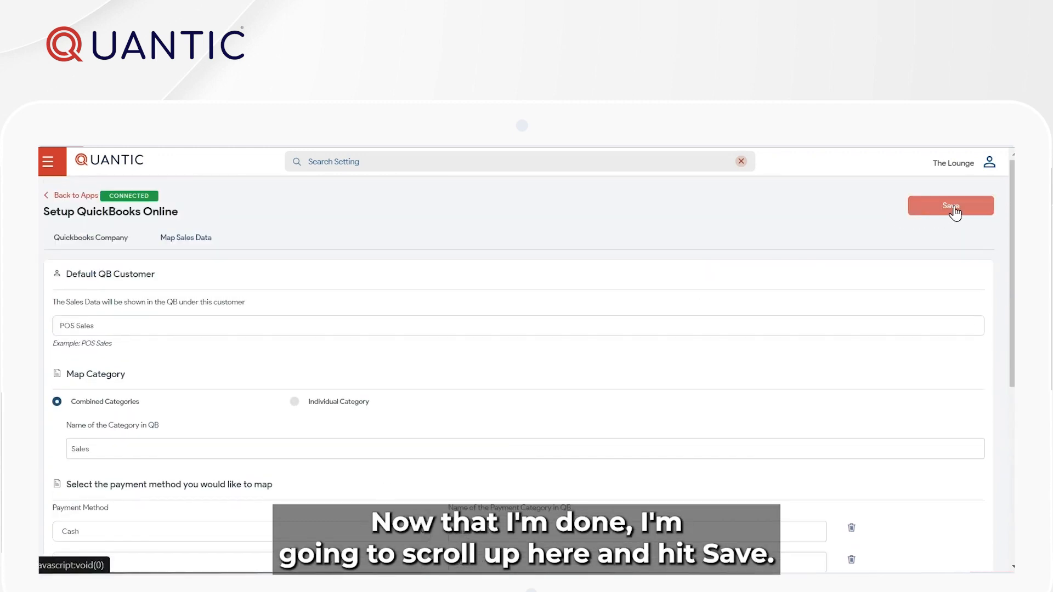
click(955, 212)
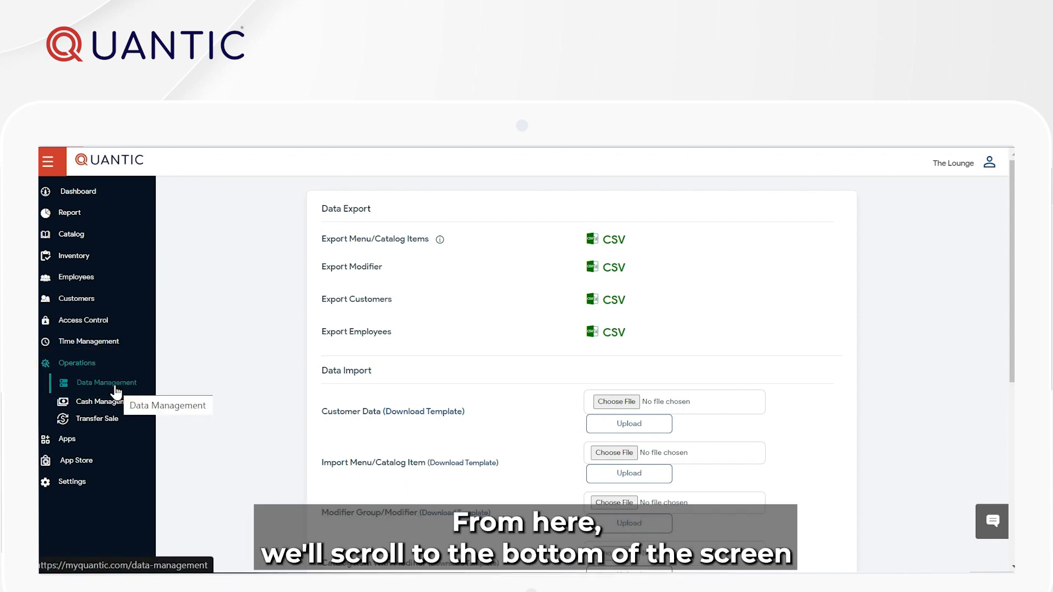
- In Data Management, push the sales receipt dated 02/20/2024 to QuickBooks and acknowledge the confirmation
scroll(376, 297, down, 3)
scroll(377, 296, down, 3)
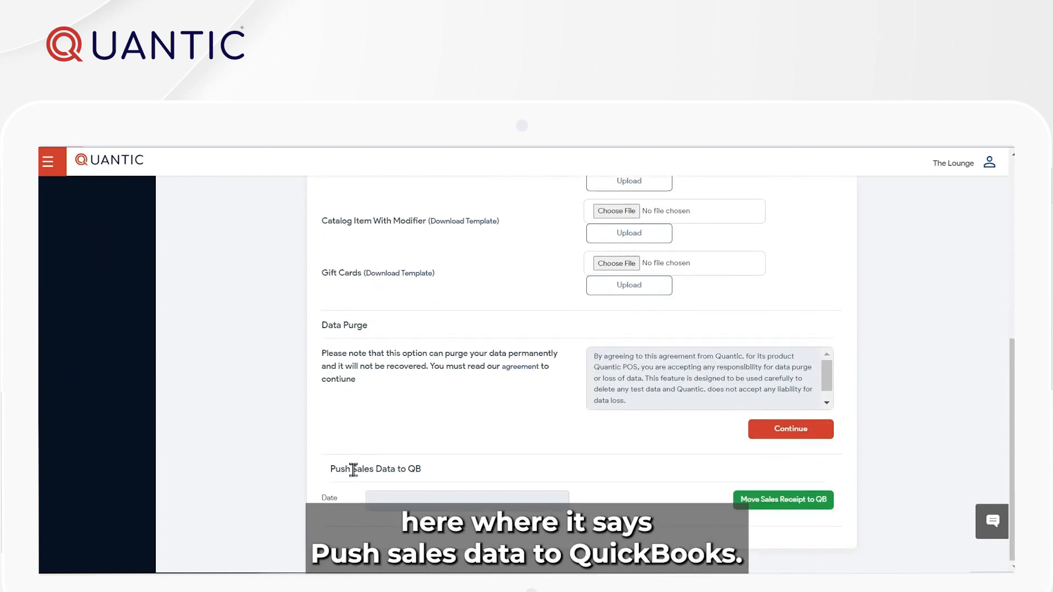
click(391, 499)
click(374, 523)
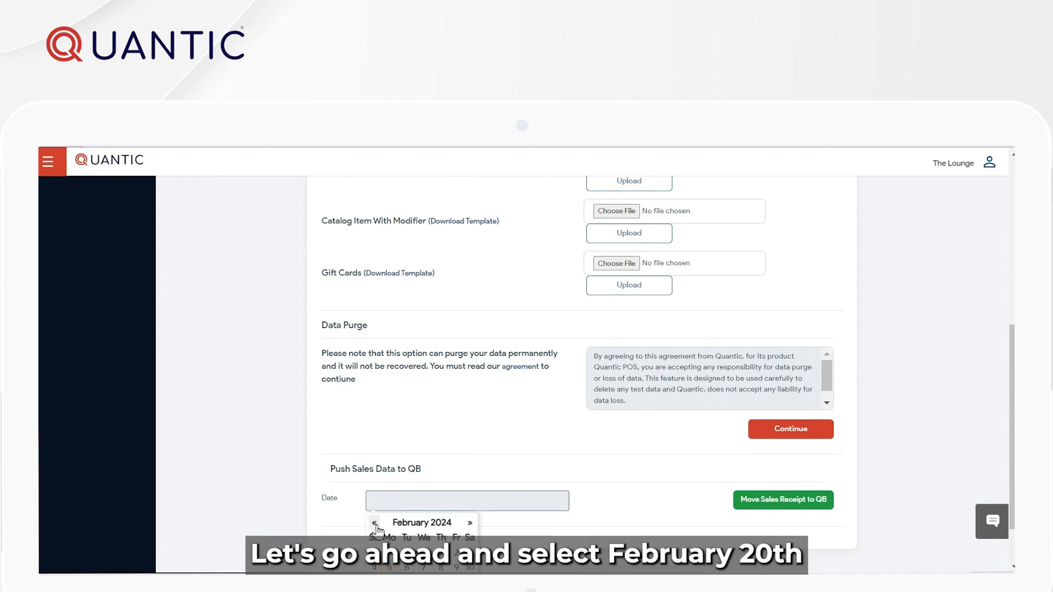
scroll(351, 494, down, 1)
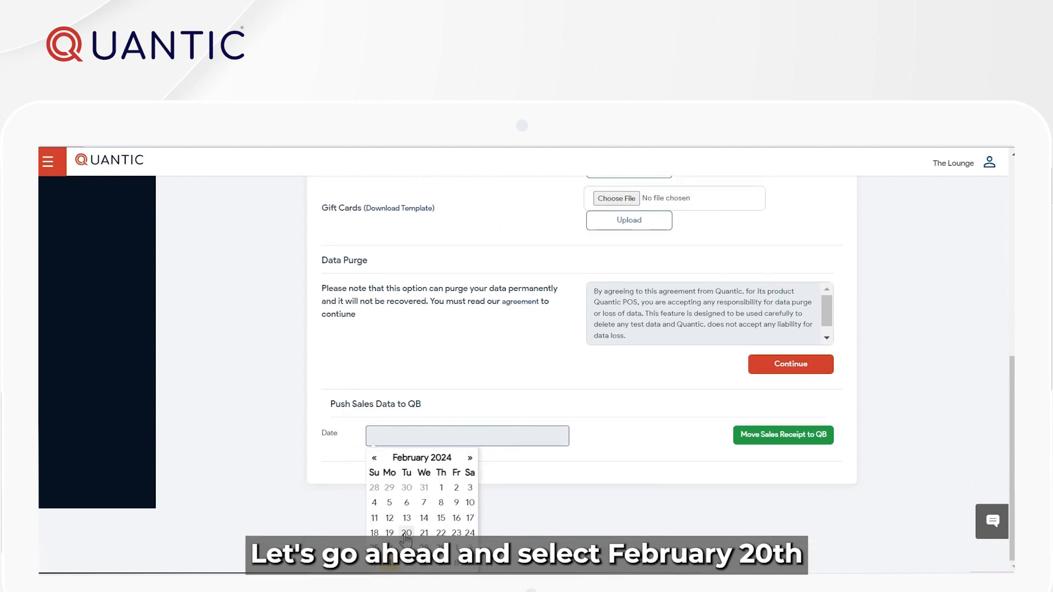
click(406, 533)
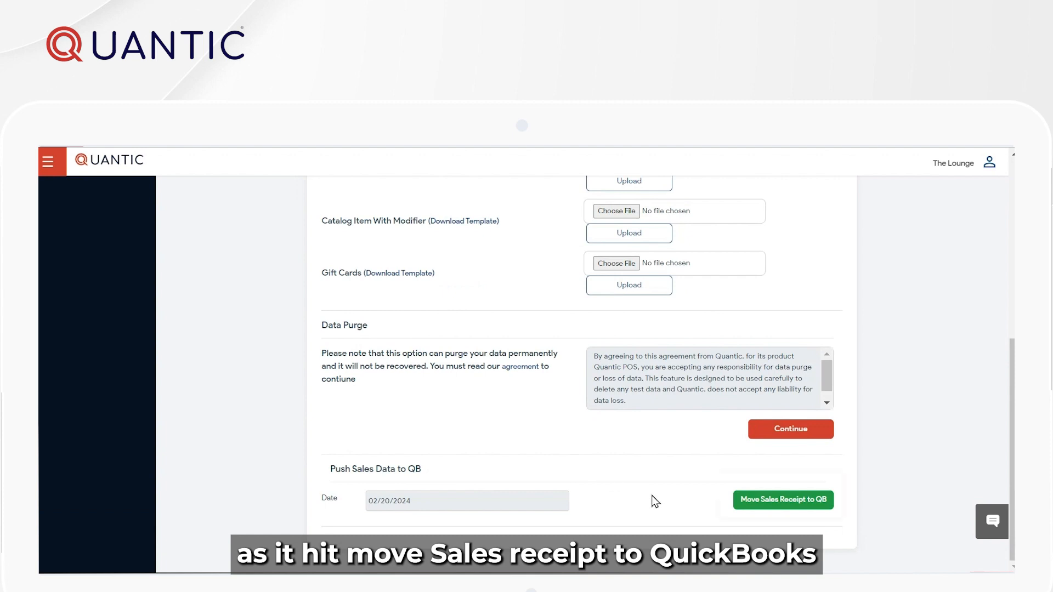
click(771, 501)
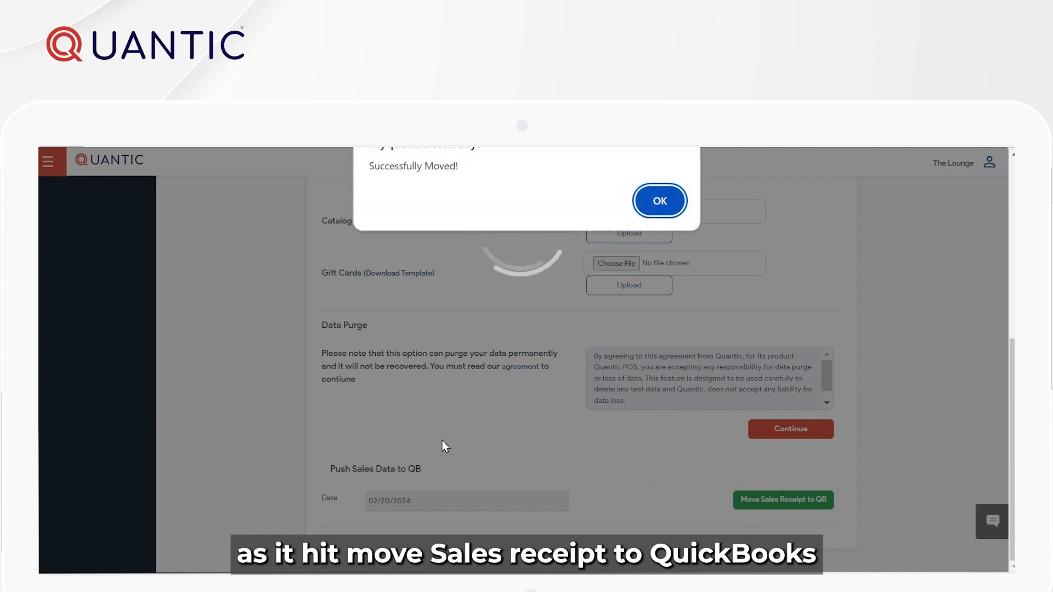
click(658, 203)
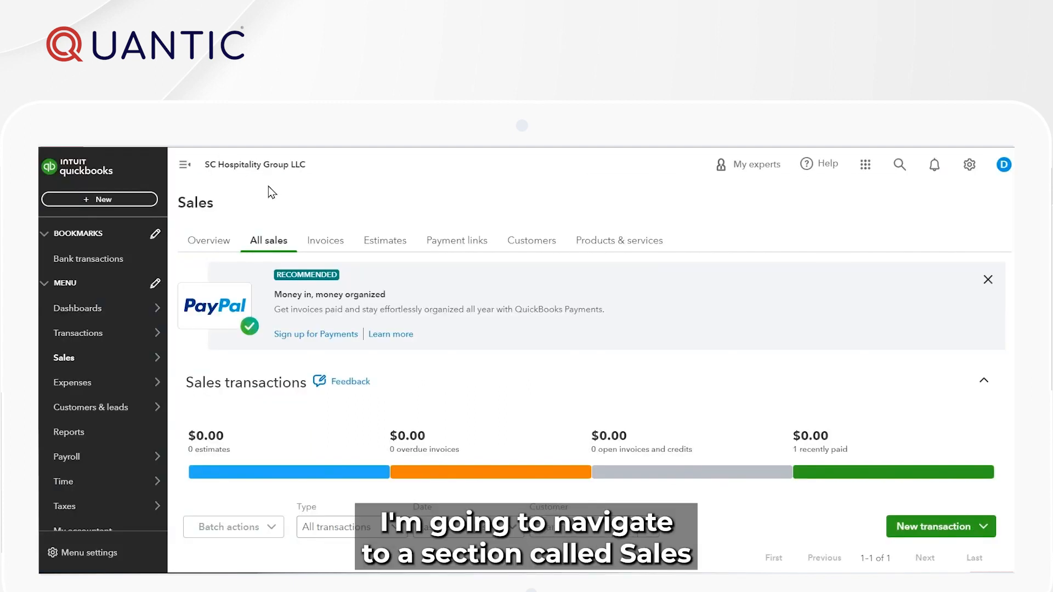
- Switch to QuickBooks and check the sales transactions list for the pushed sales receipt
mouse_move(85, 366)
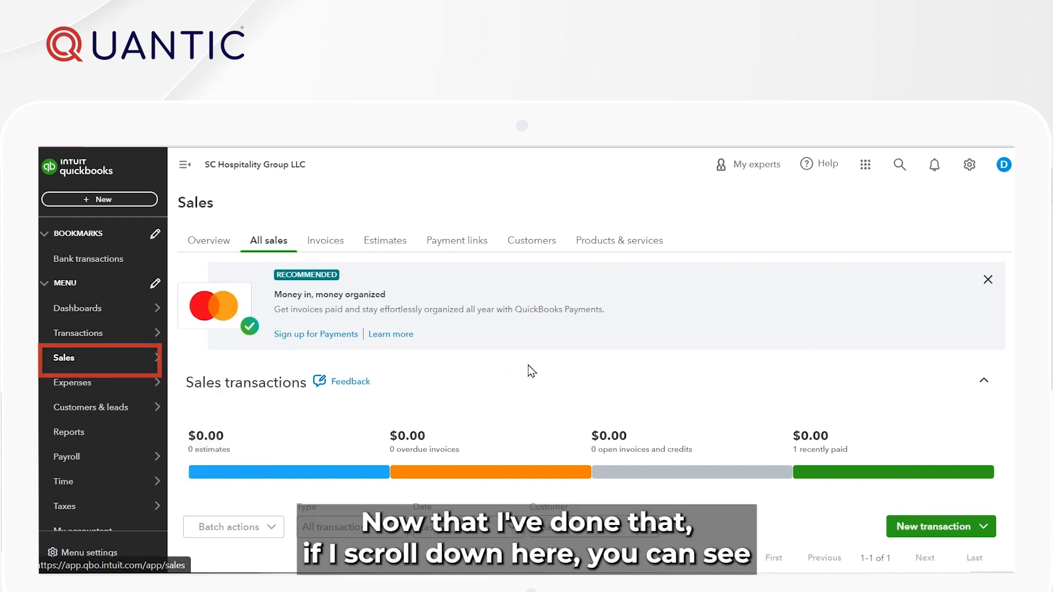
scroll(476, 373, down, 3)
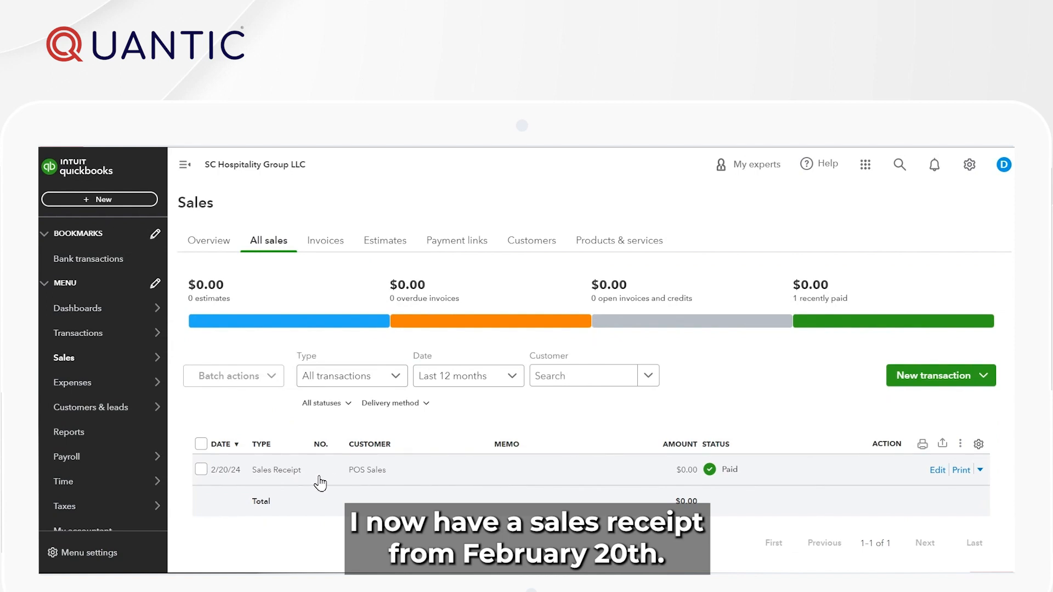
- Review the full products and services breakdown of the 2/20/24 POS Sales receipt, including tax, tip and refund lines, and close its details
click(429, 480)
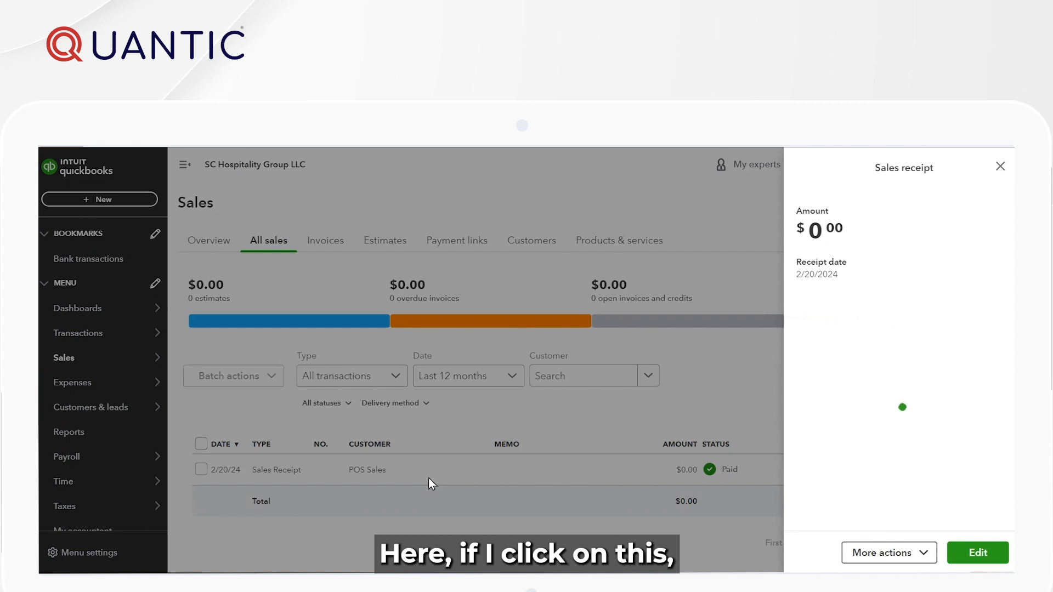
scroll(884, 283, down, 1)
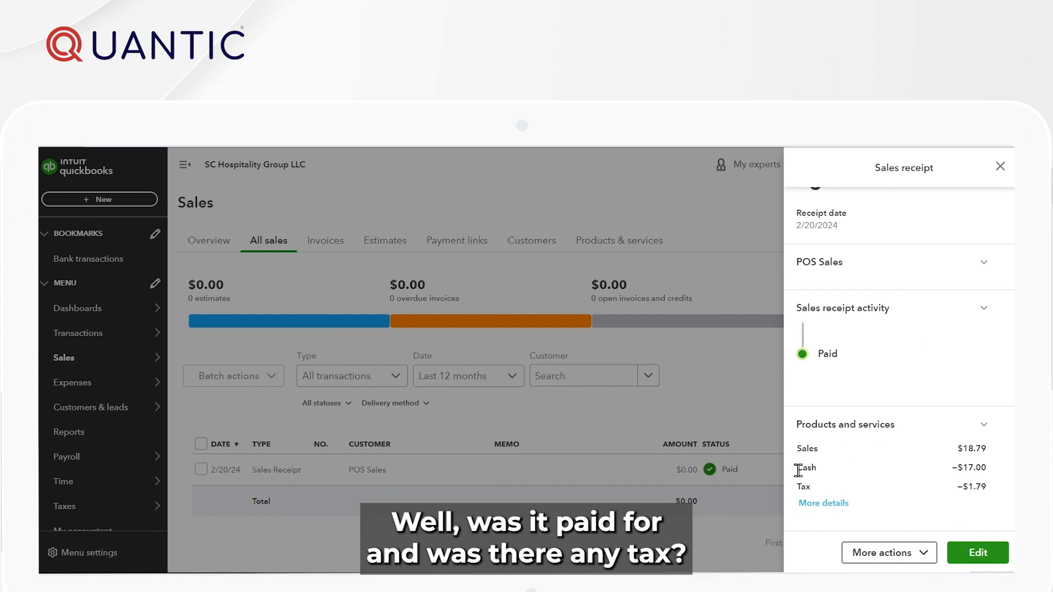
scroll(900, 367, down, 1)
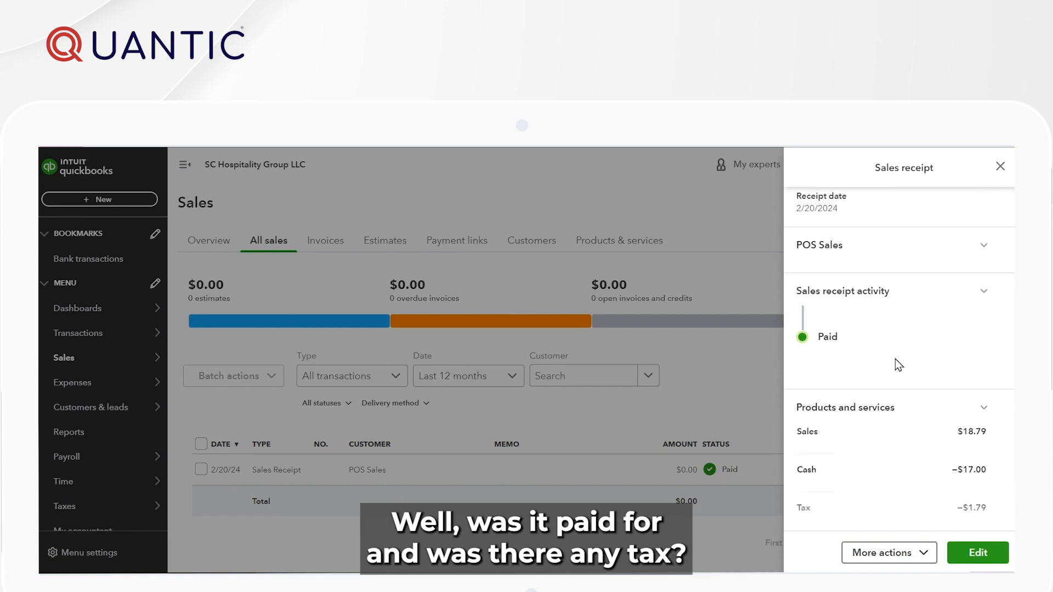
scroll(916, 362, down, 3)
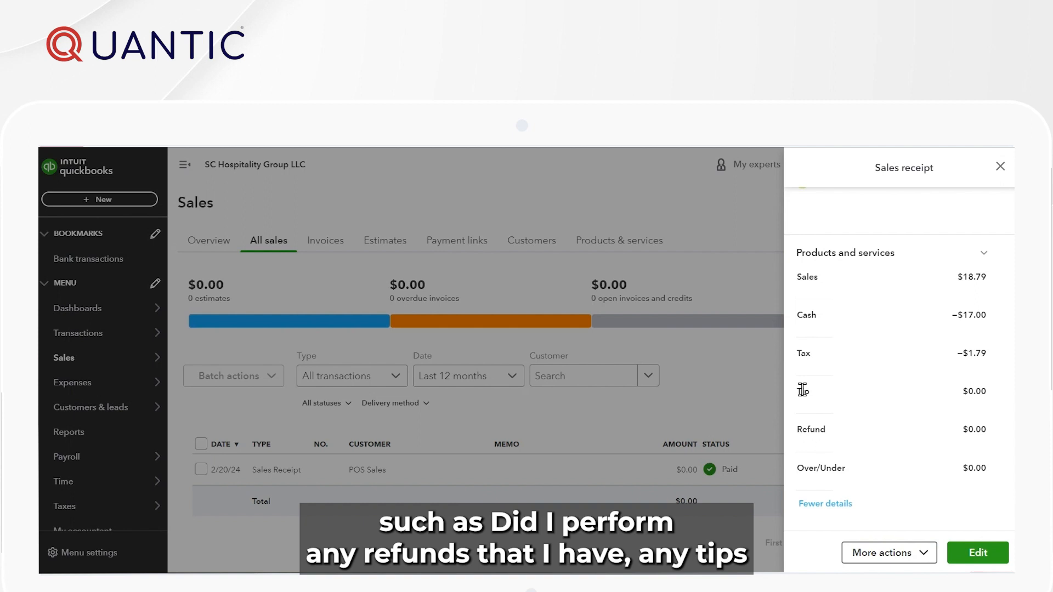
click(815, 506)
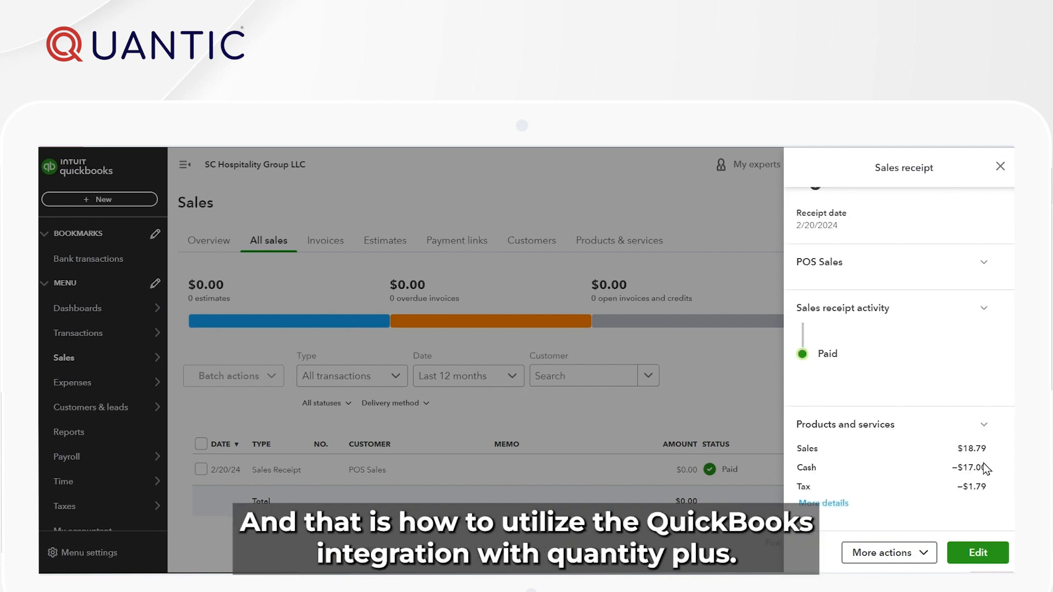
click(1000, 166)
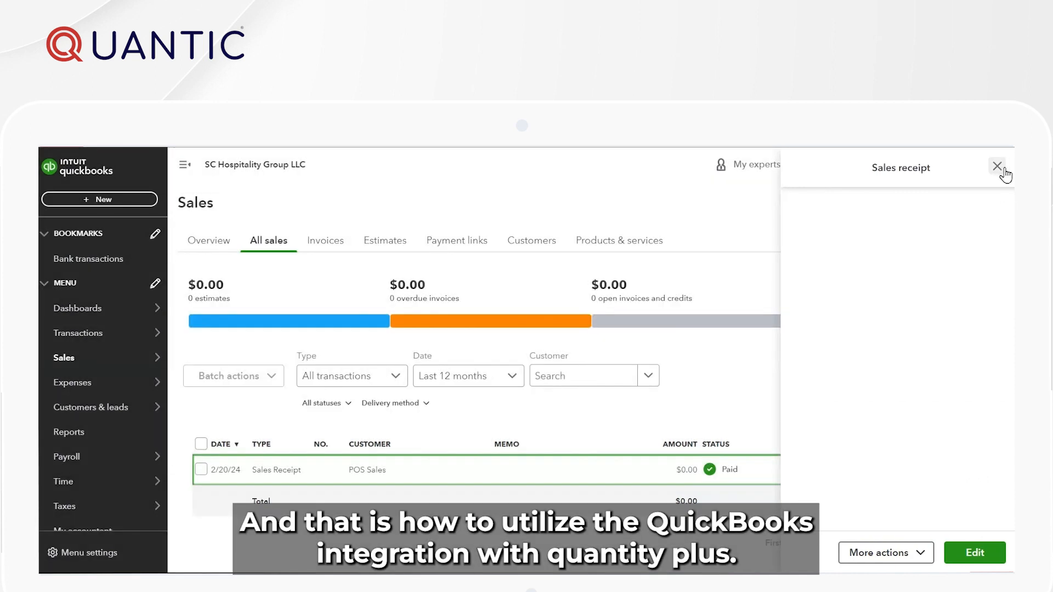